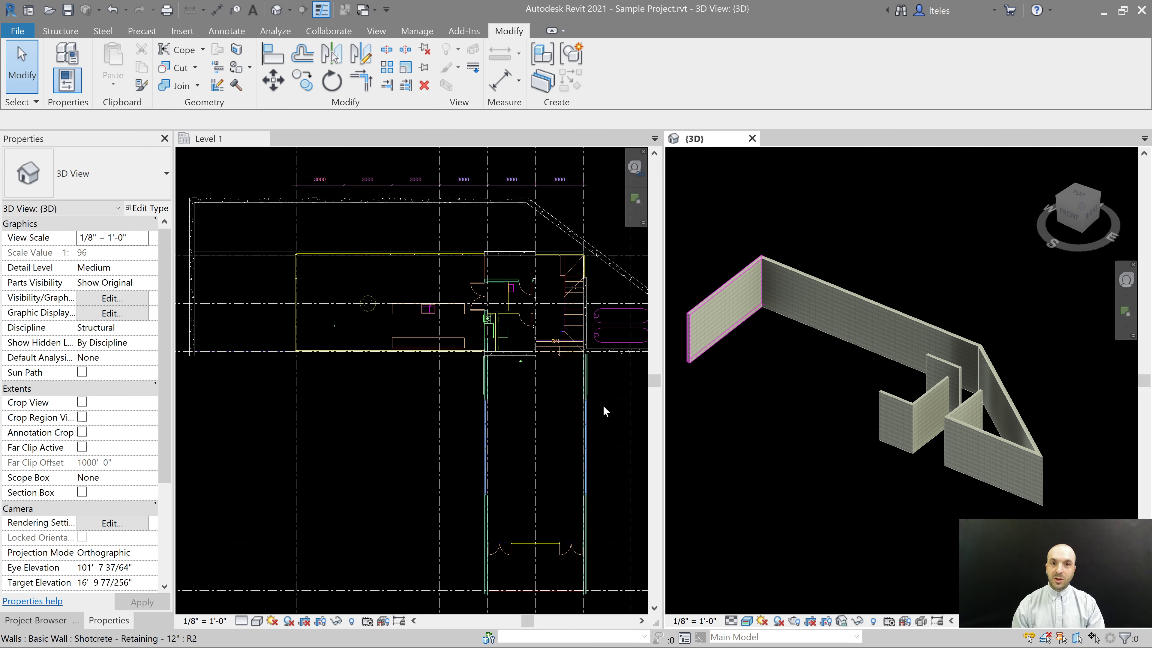
- Start a vertical structural column in the Level 1 plan and set its height to reach Level 2
click(603, 405)
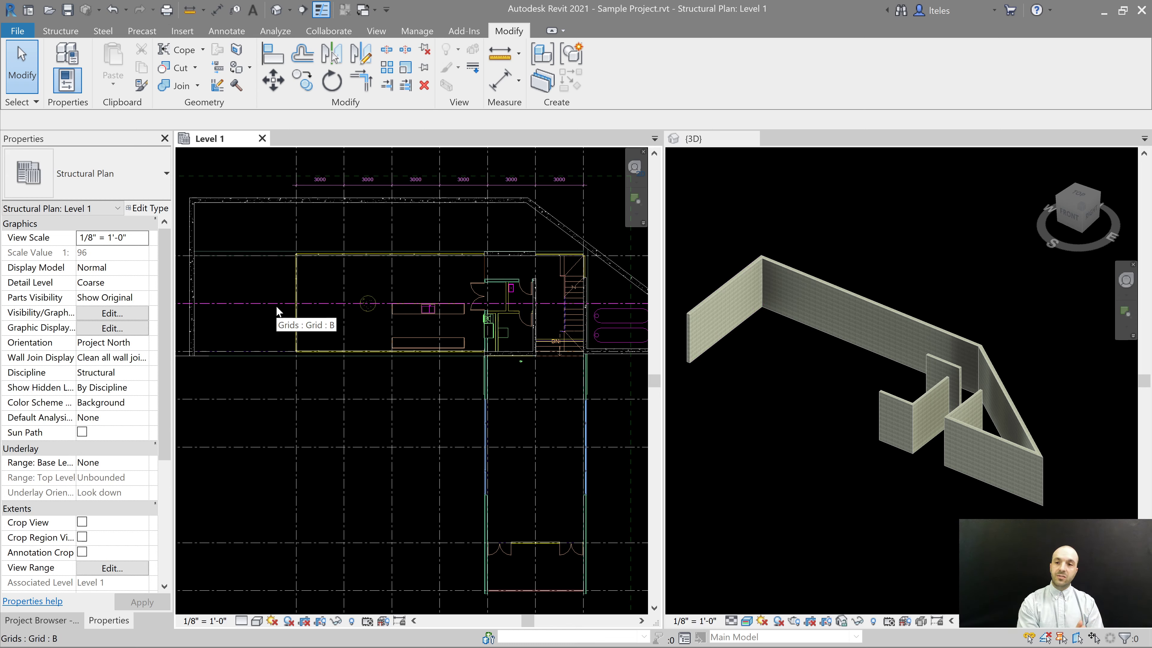
click(60, 31)
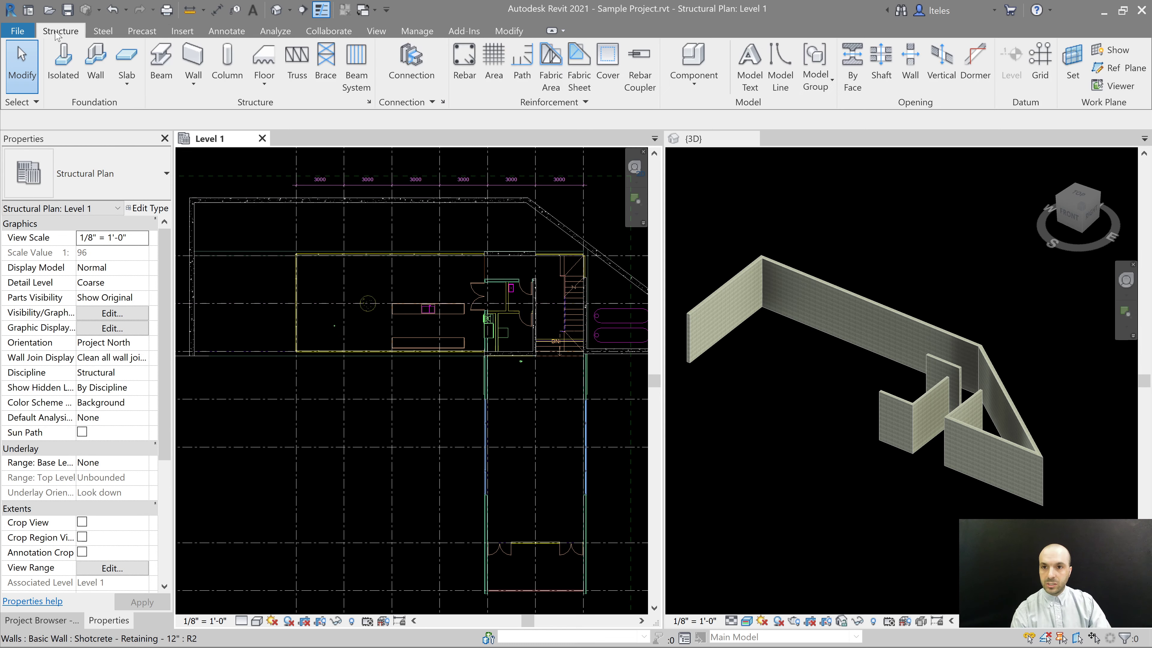
click(231, 73)
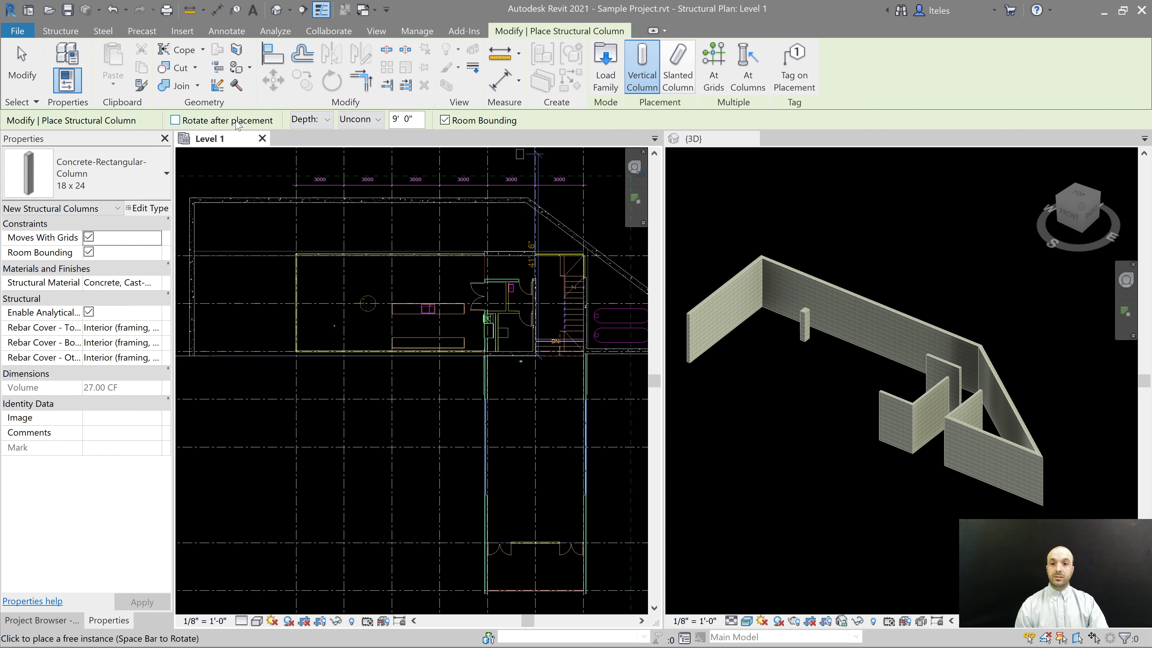
click(327, 120)
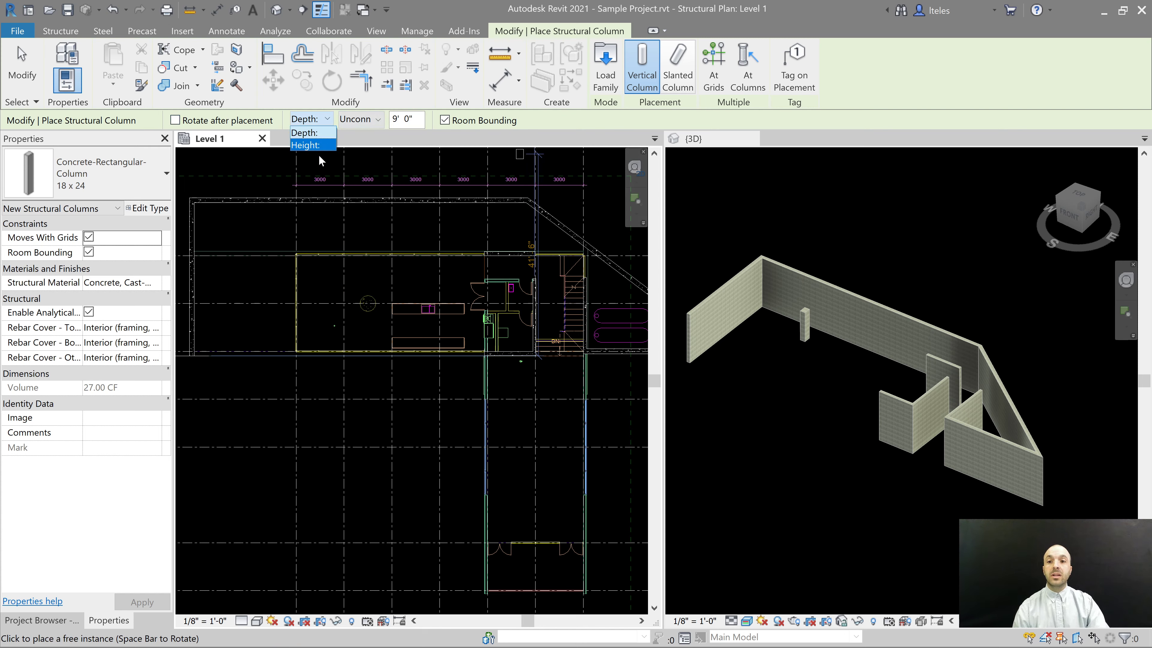
click(315, 145)
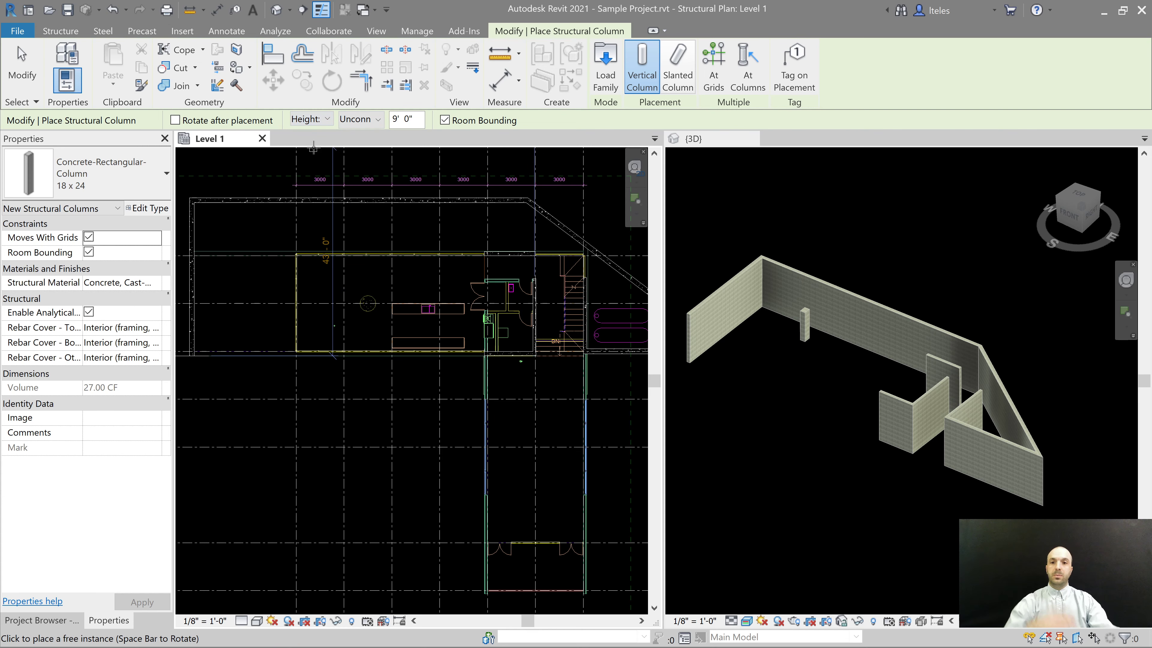
click(378, 127)
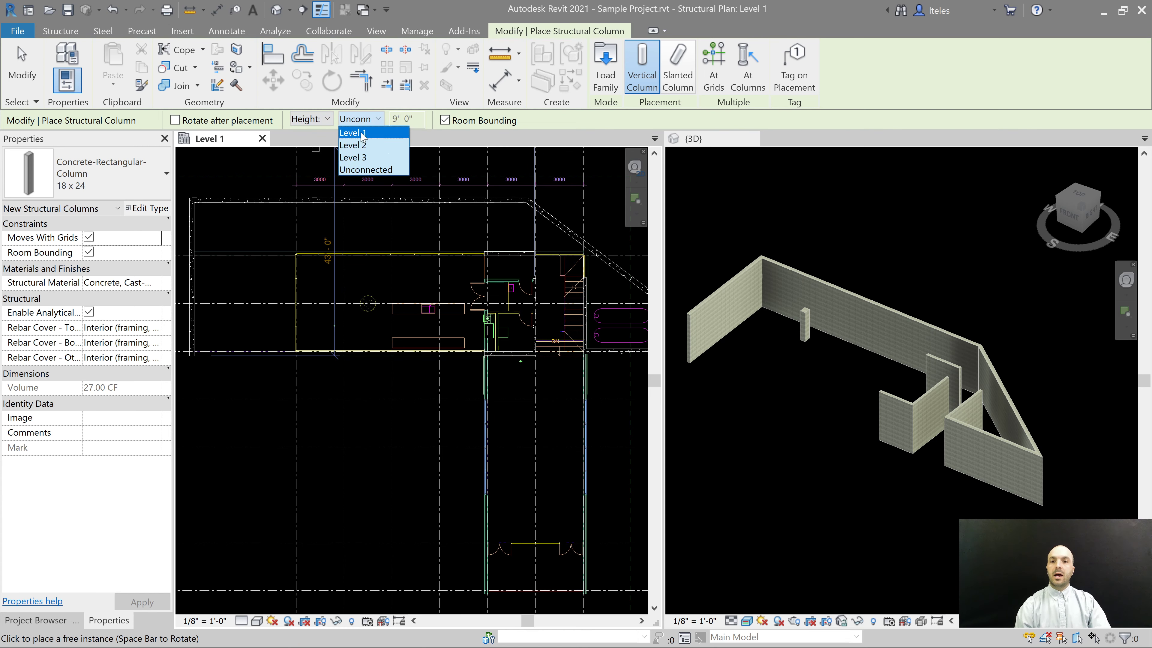
click(362, 146)
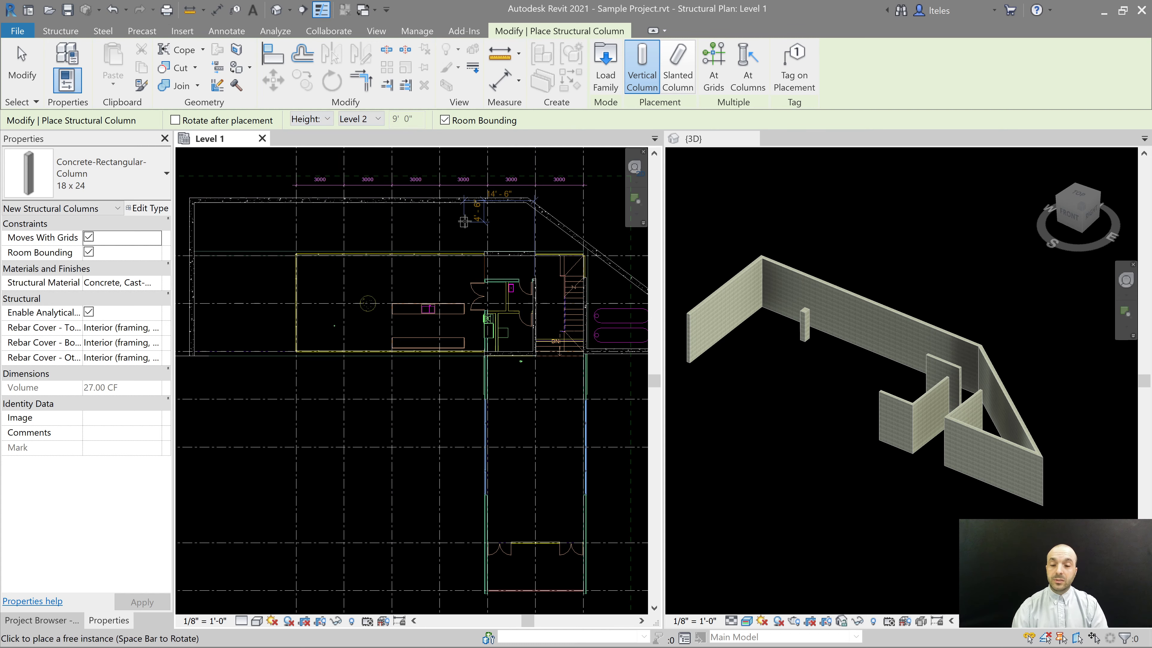
- Place 18 x 24 concrete columns where grids 1 and 3 cross the two grids on either side of grid B
scroll(299, 285, up, 4)
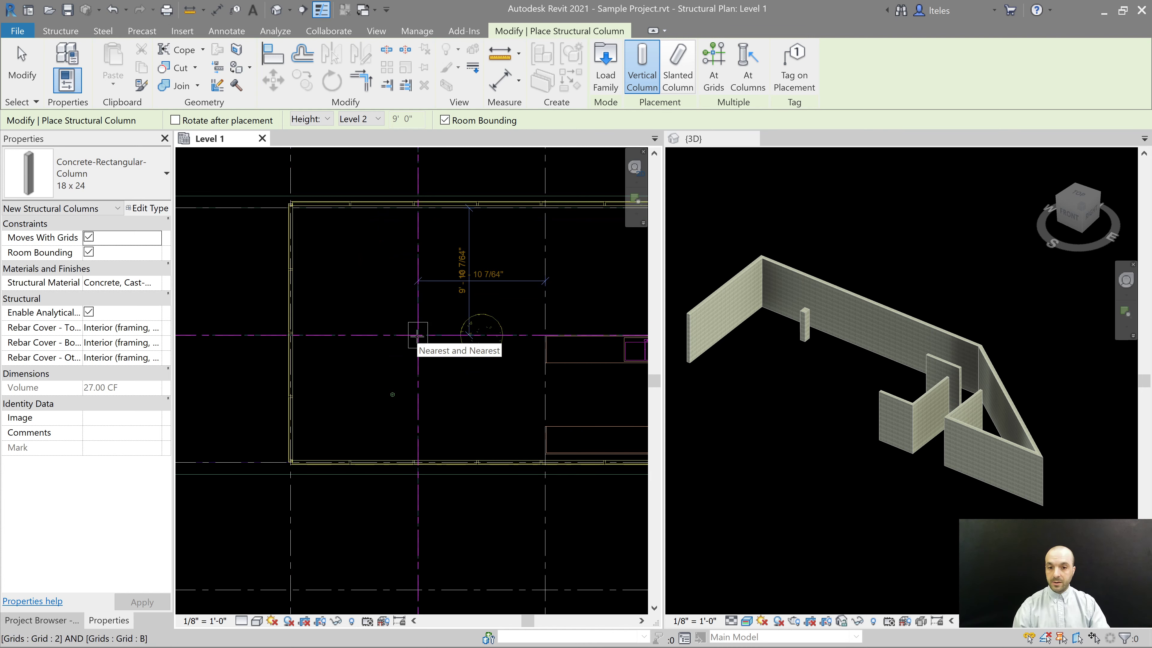
scroll(333, 261, down, 1)
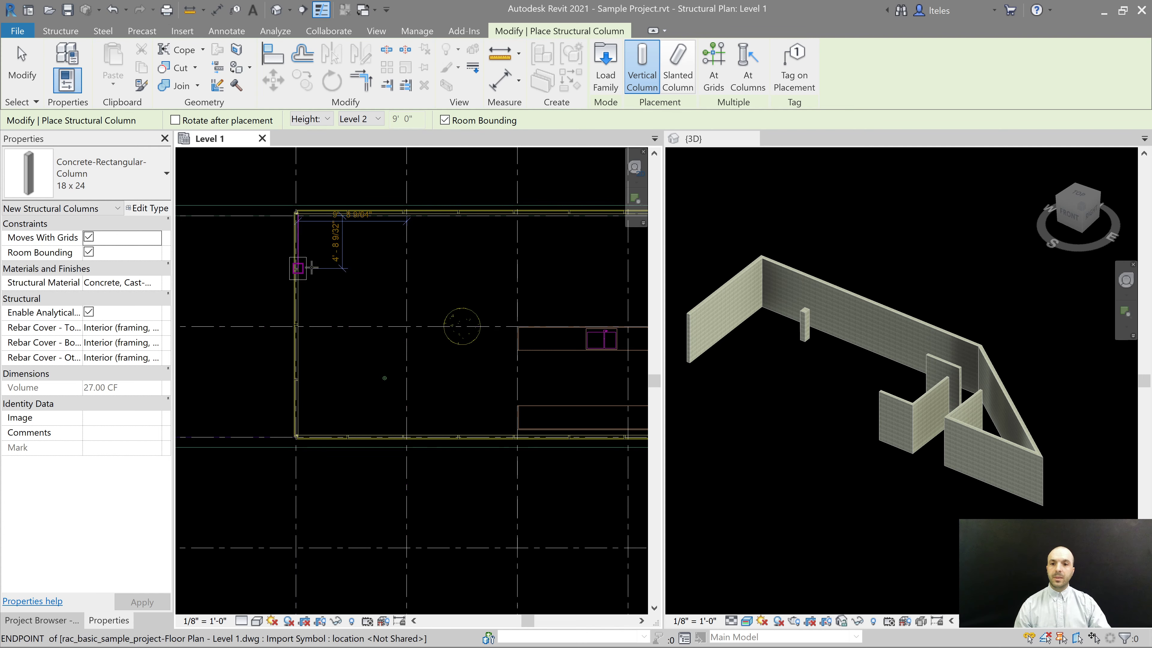
click(713, 68)
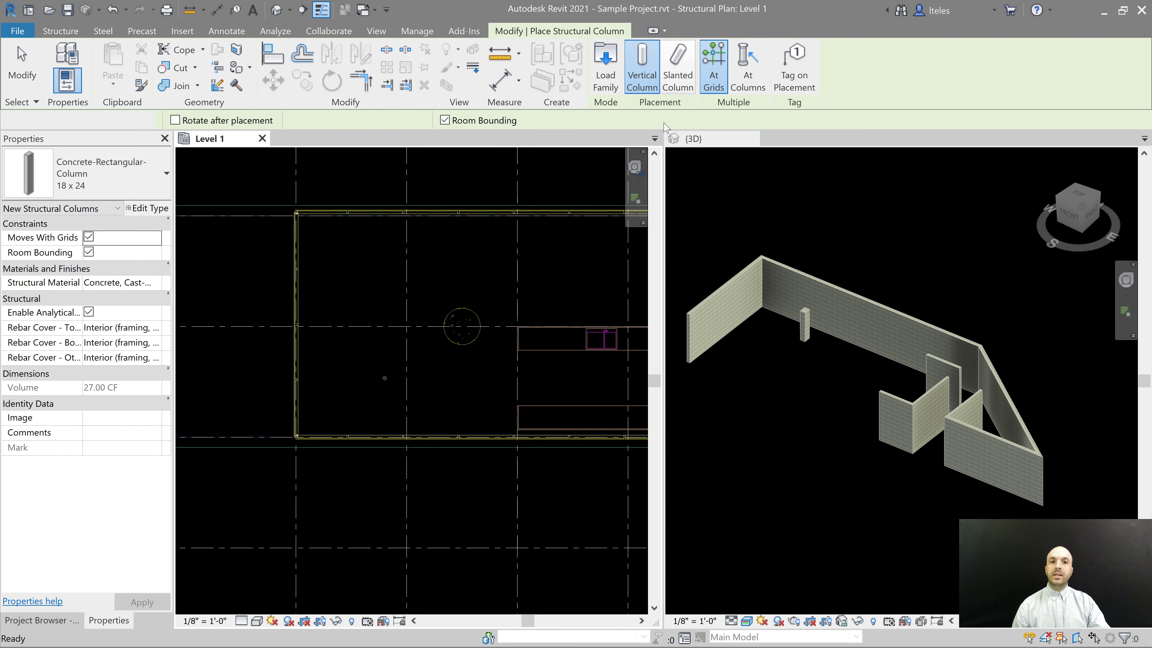
scroll(356, 280, down, 1)
scroll(405, 345, down, 3)
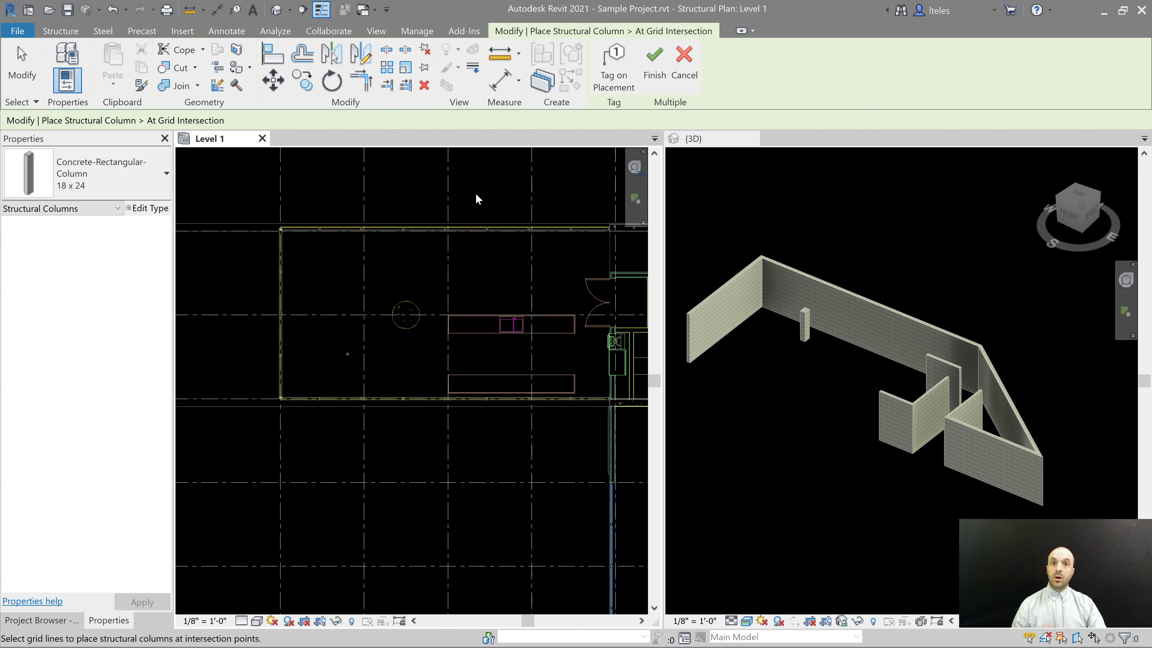
drag(474, 204, 425, 259)
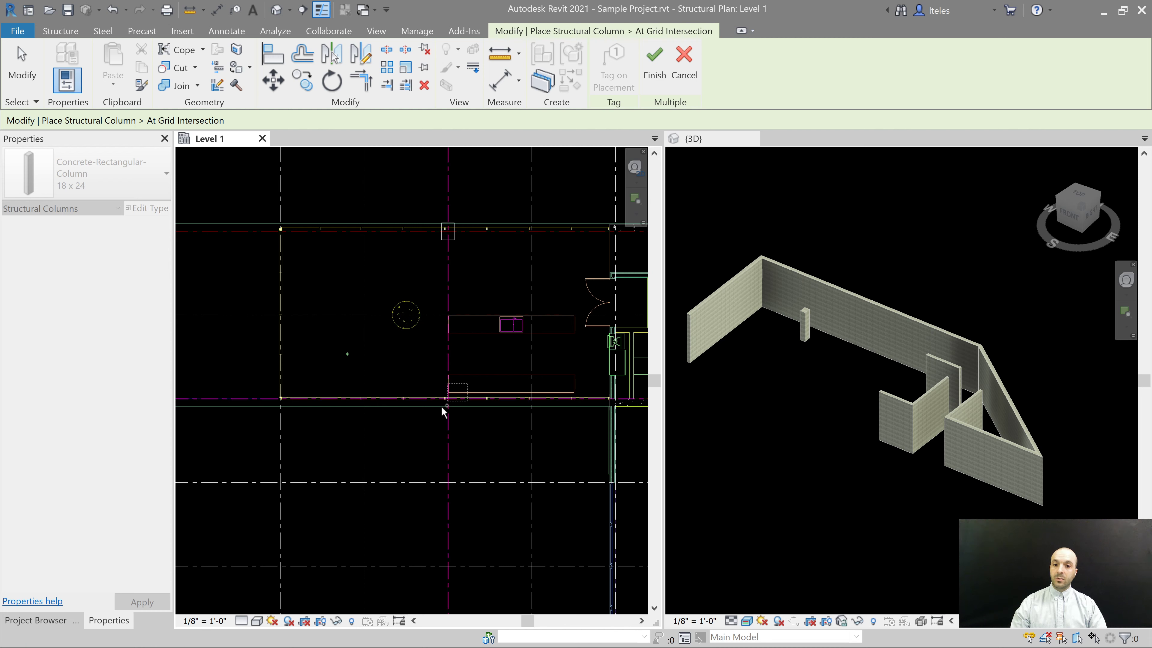
click(425, 426)
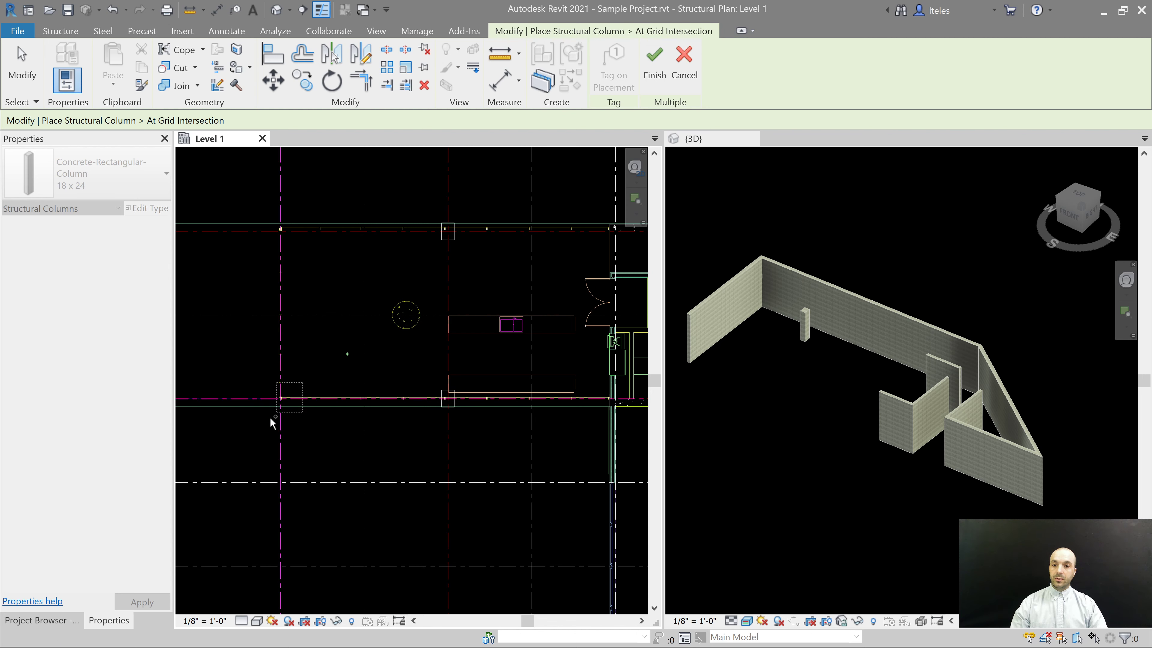
ctrl+click(280, 420)
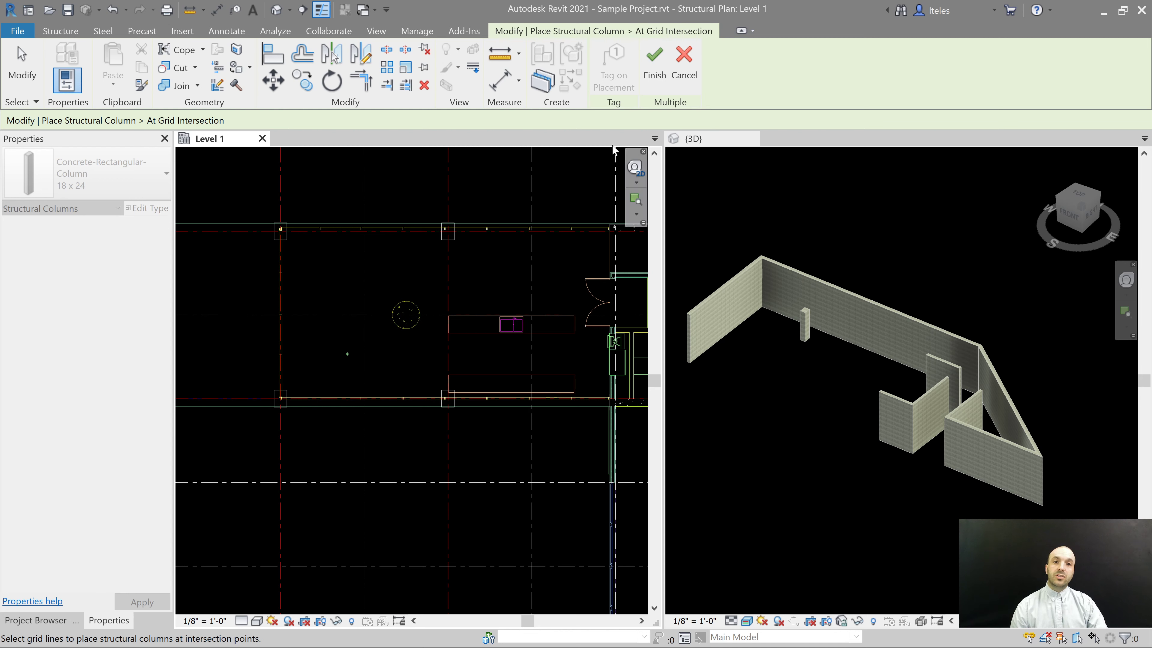
click(654, 68)
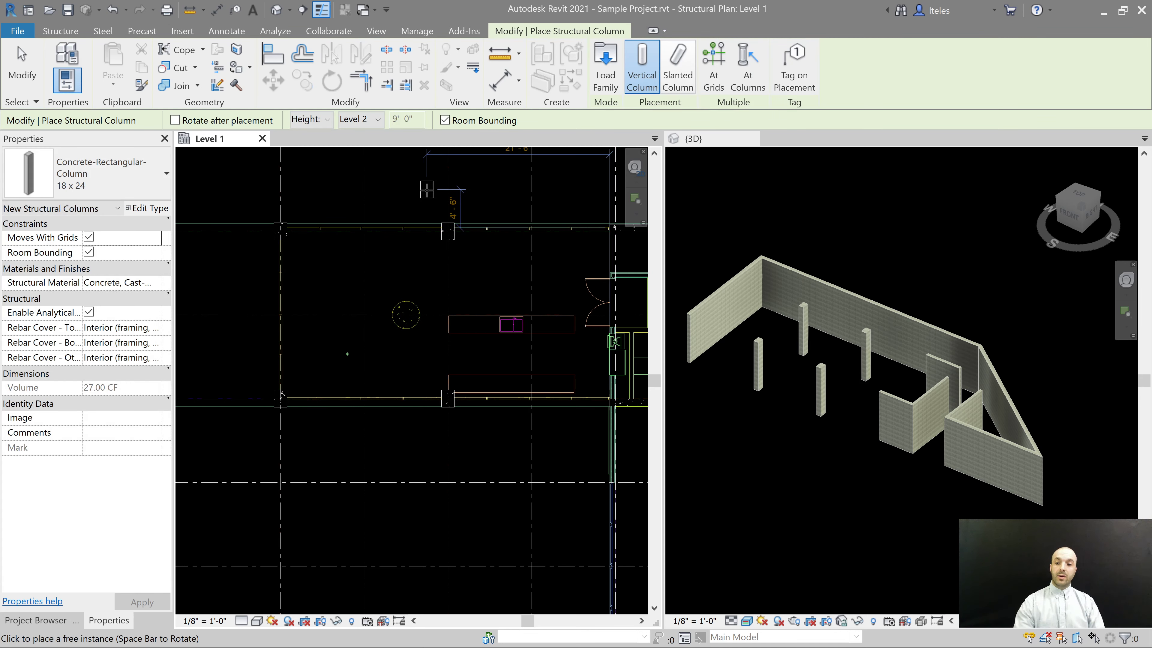
key(Escape)
key(Escape)
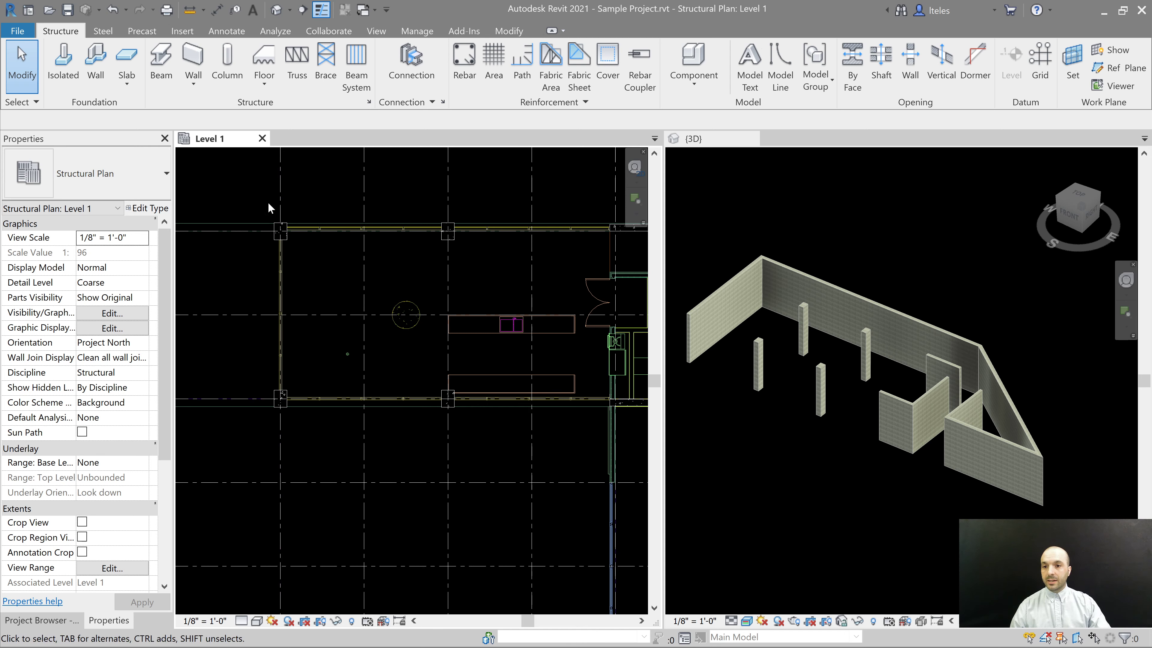
- Rotate the two columns on grid 1 and the two on grid 3 by 90 degrees
drag(236, 185, 324, 431)
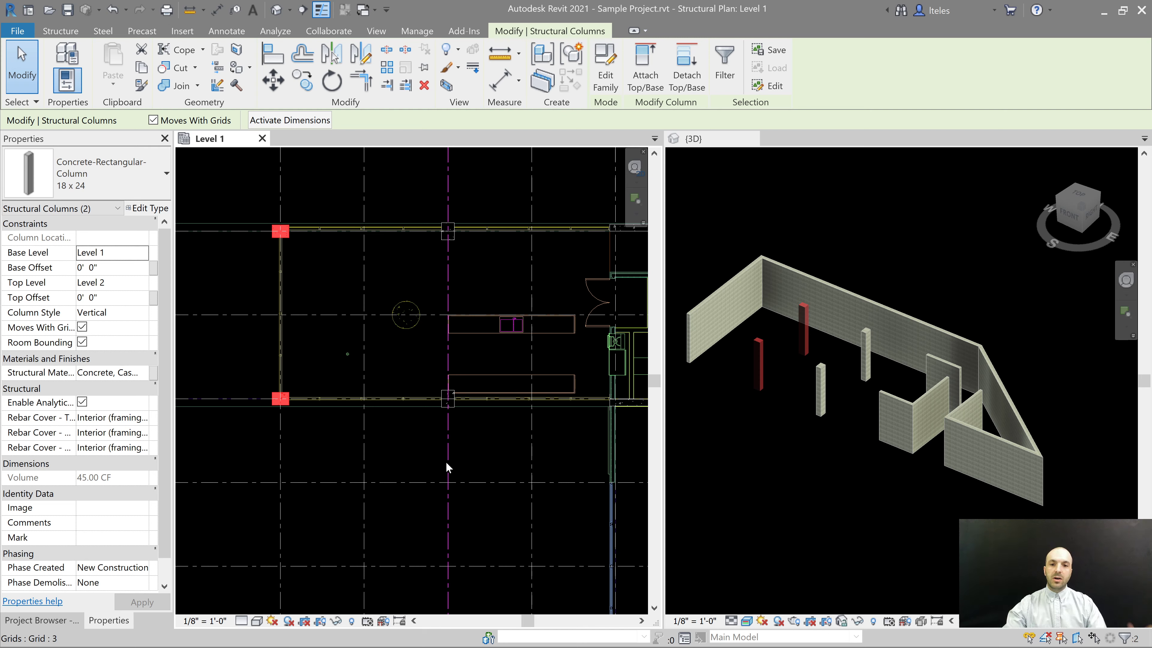
drag(430, 210, 498, 297)
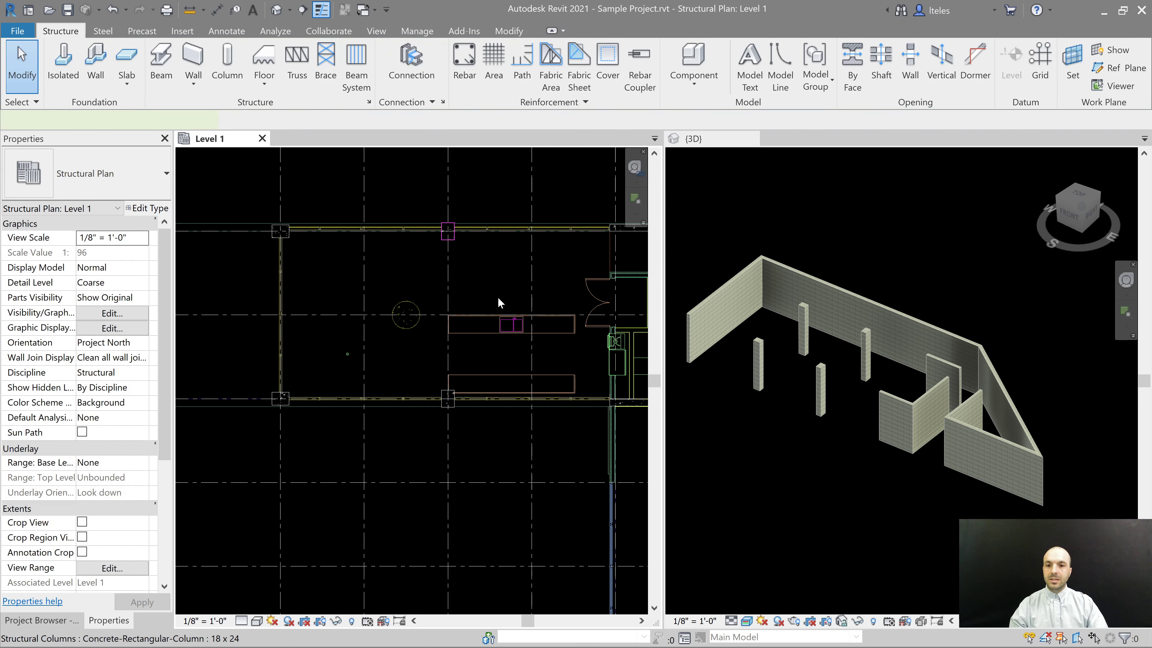
ctrl+click(454, 407)
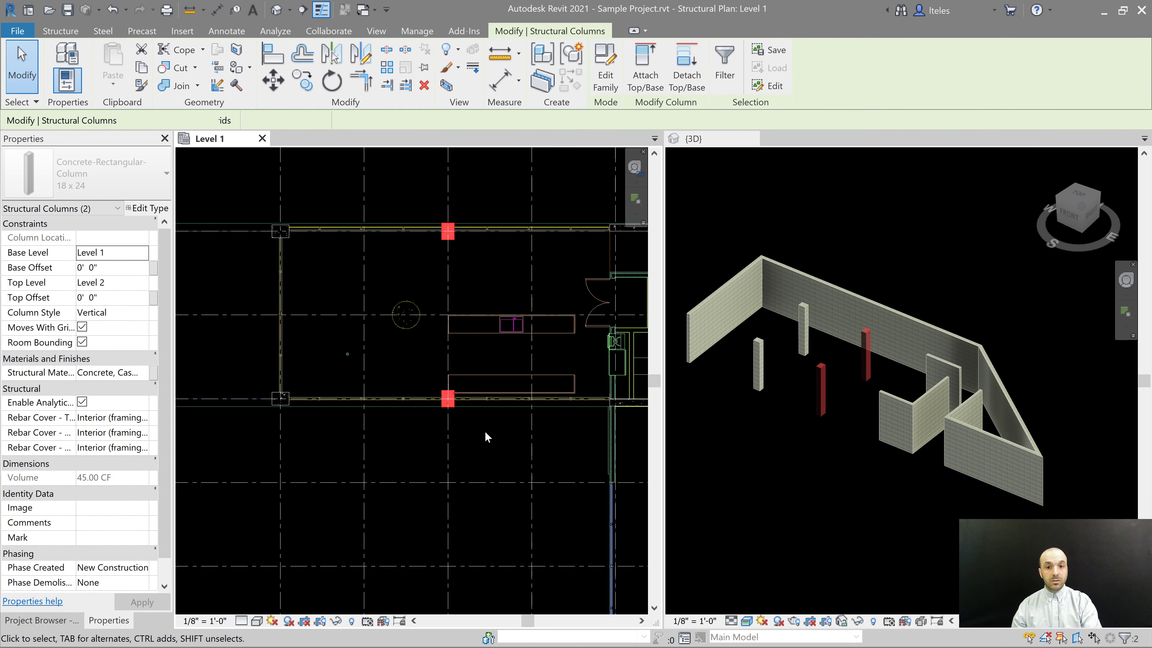
key(space)
key(Escape)
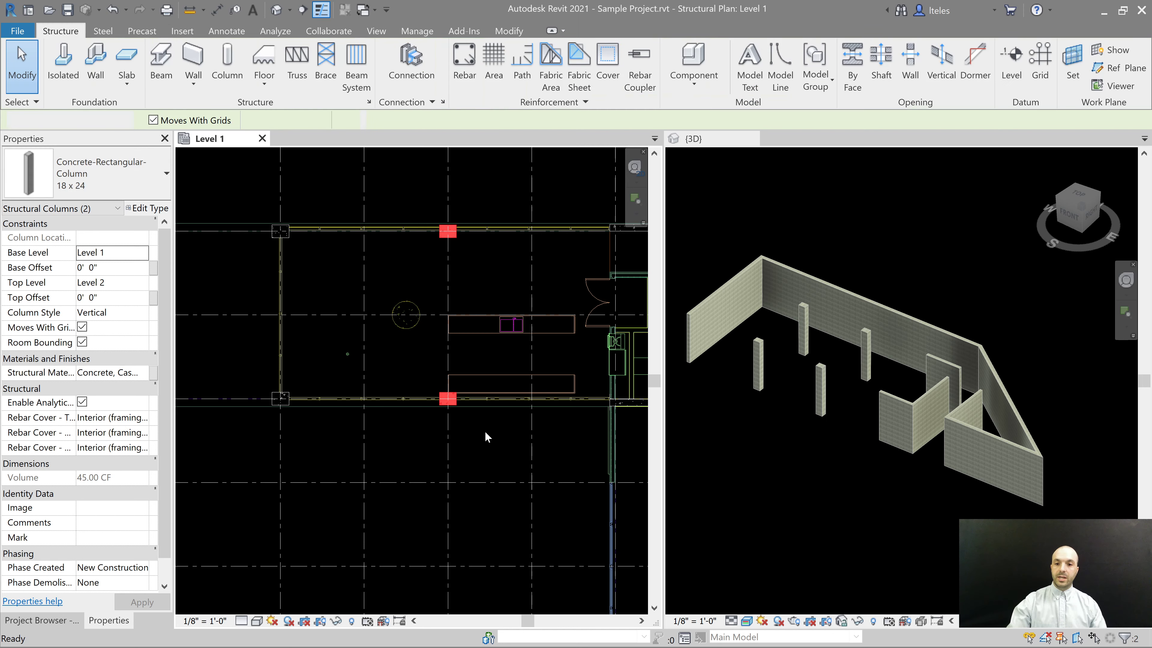
scroll(404, 442, down, 1)
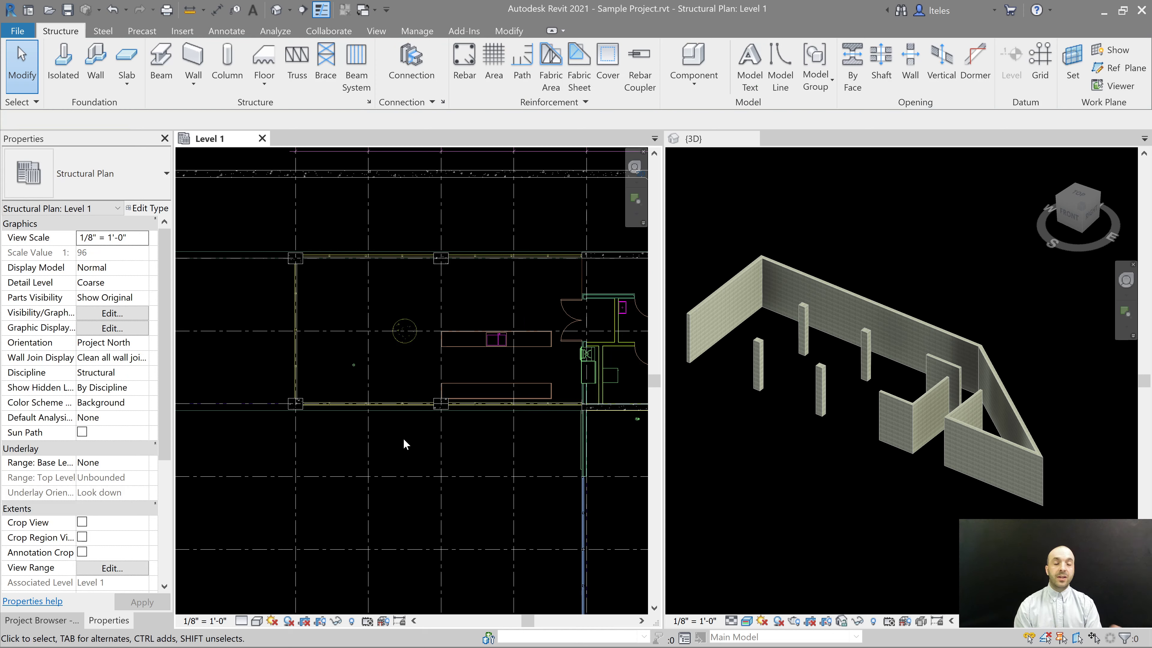
- Delete all four rectangular concrete columns from the Level 1 plan
drag(231, 211, 472, 458)
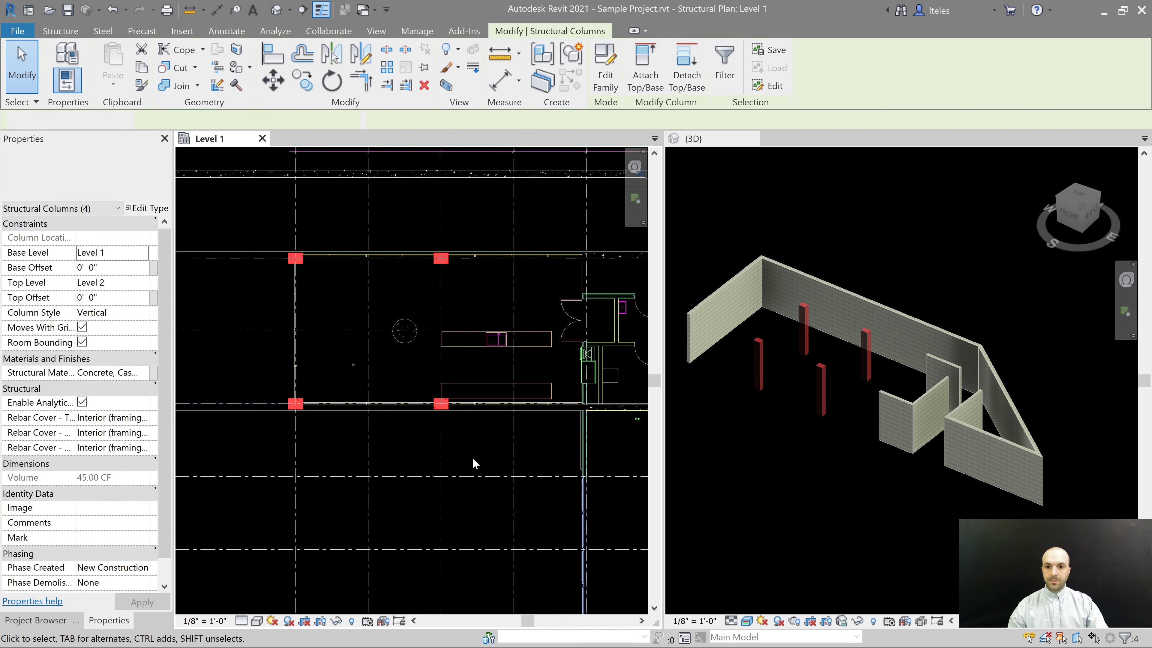
key(Delete)
- Place 18 x 24 columns where grids 1 and 3 cross the grids either side of grid B, rotating them 90 degrees before finishing
key(c)
key(l)
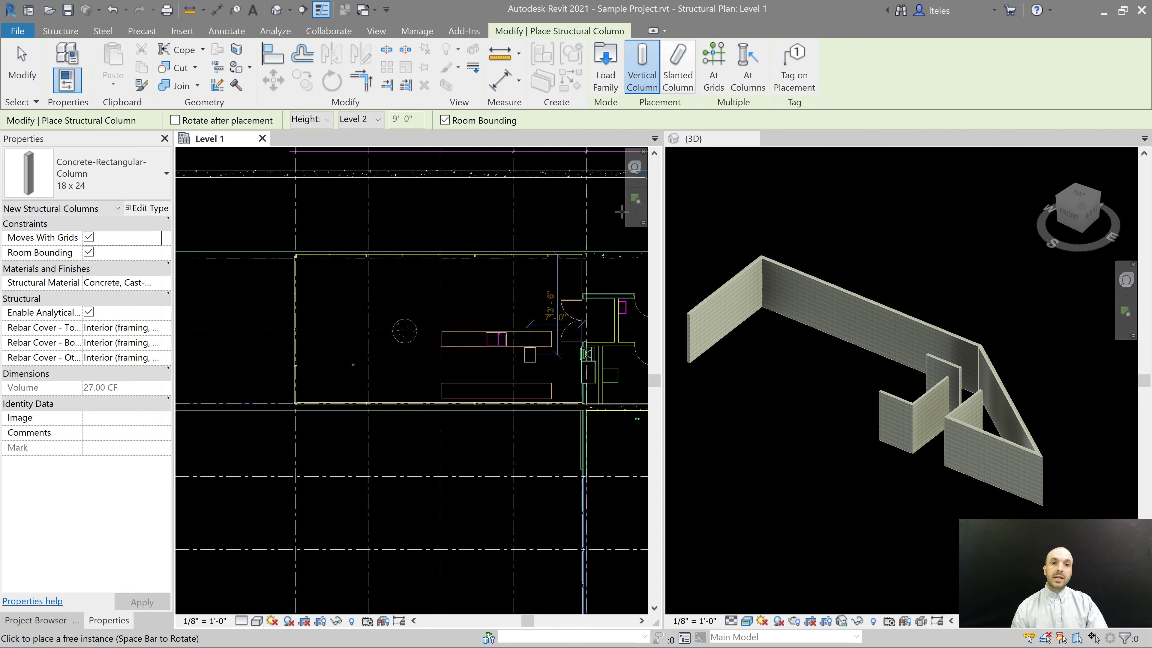
click(713, 75)
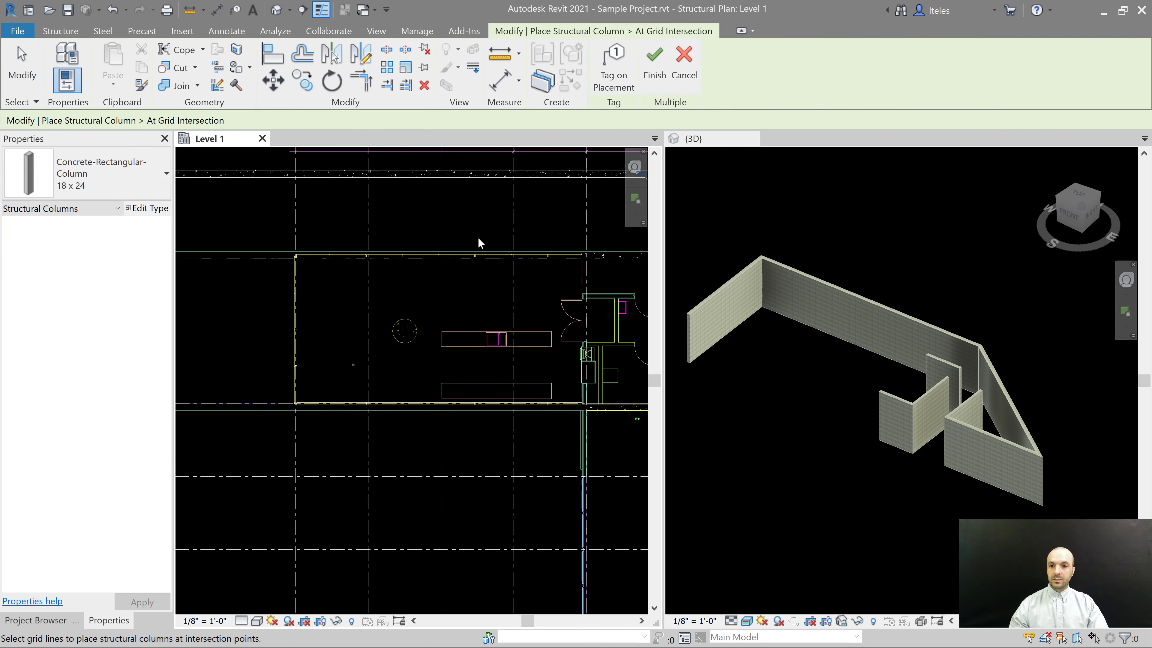
drag(479, 235, 288, 426)
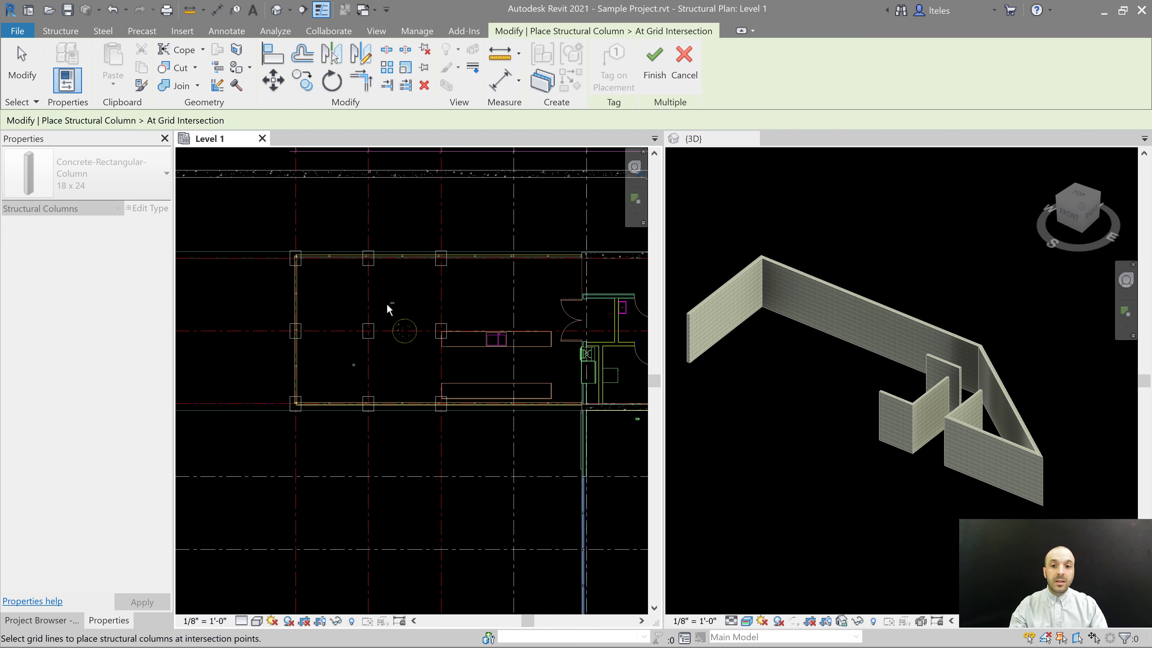
shift+drag(389, 311, 351, 346)
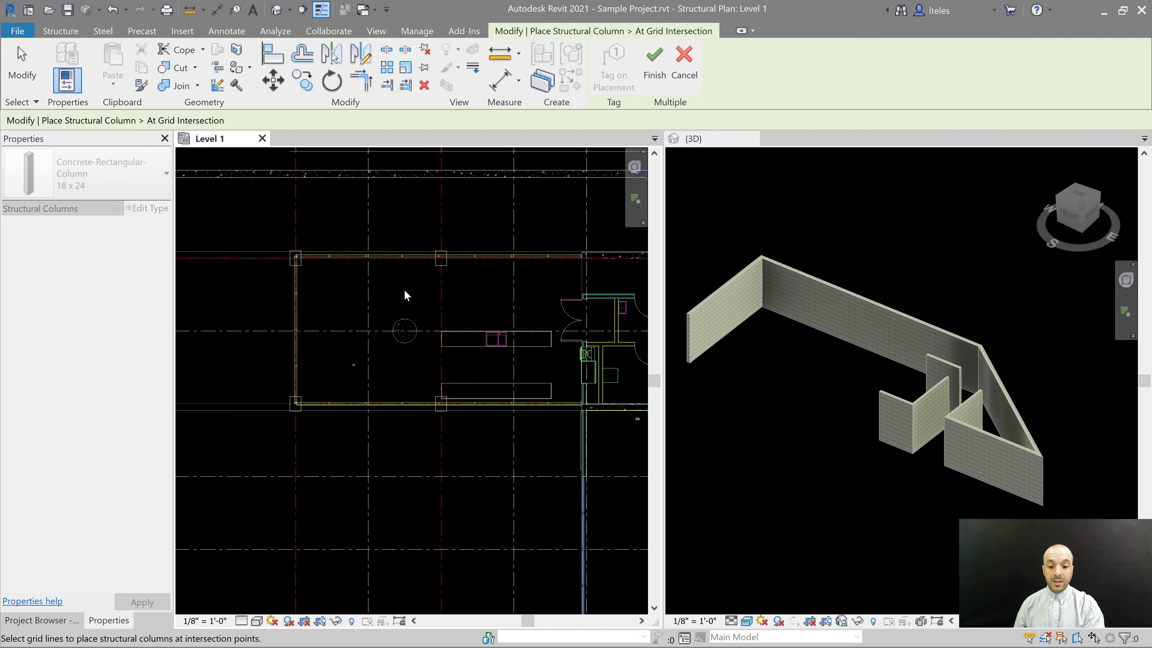
key(space)
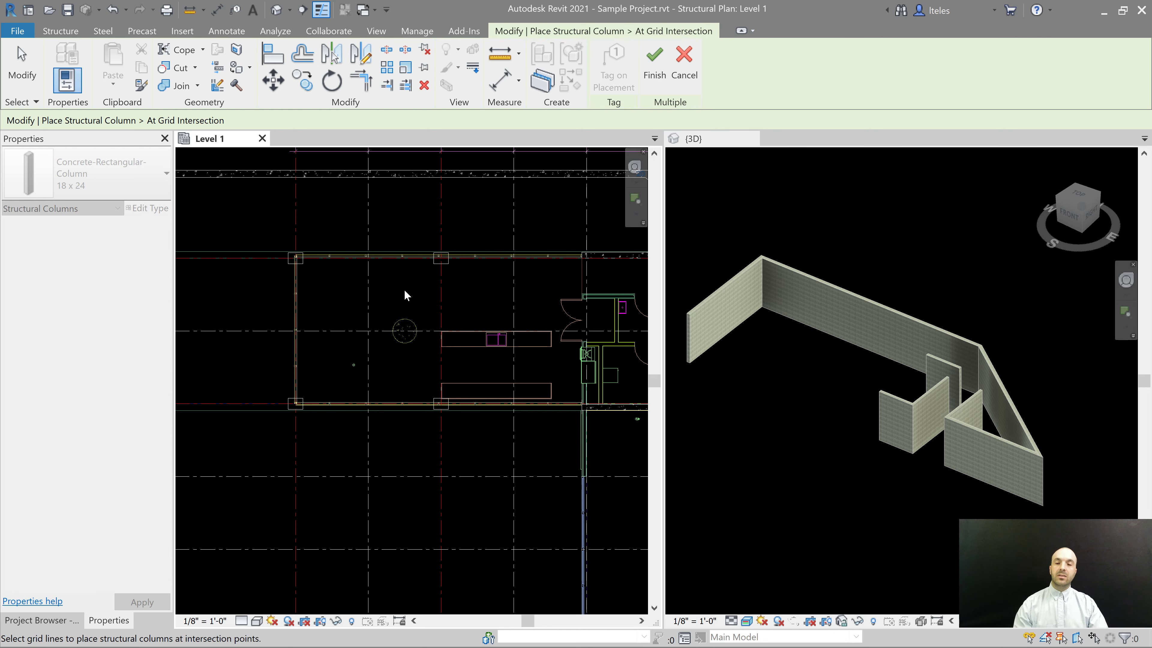
click(654, 59)
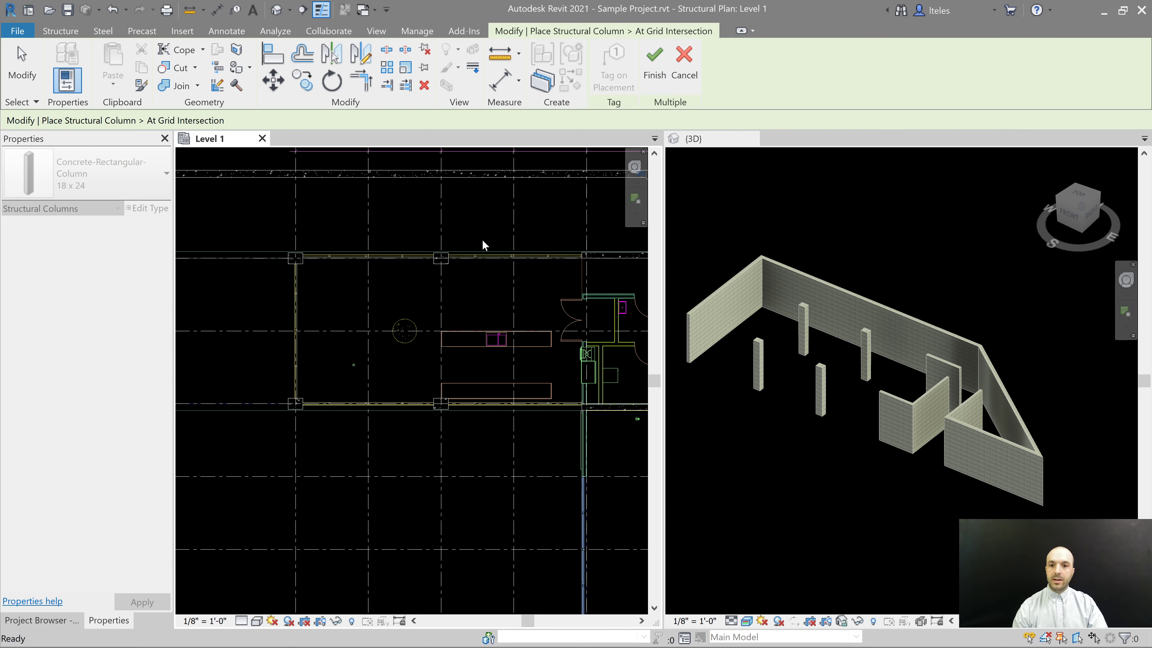
key(Escape)
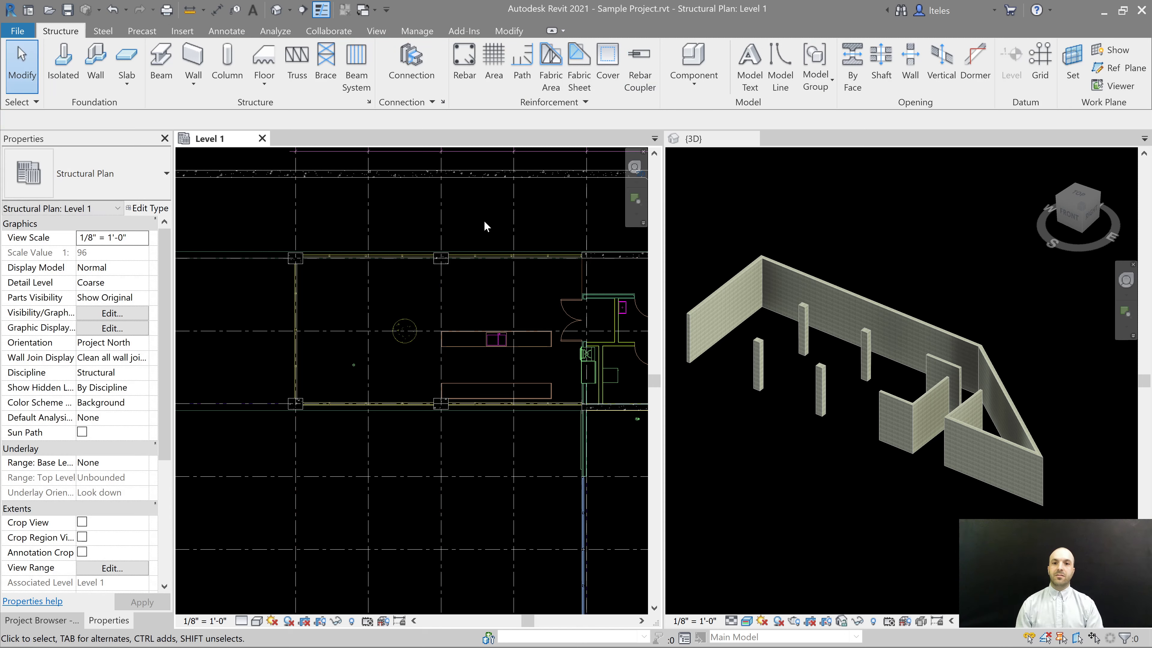